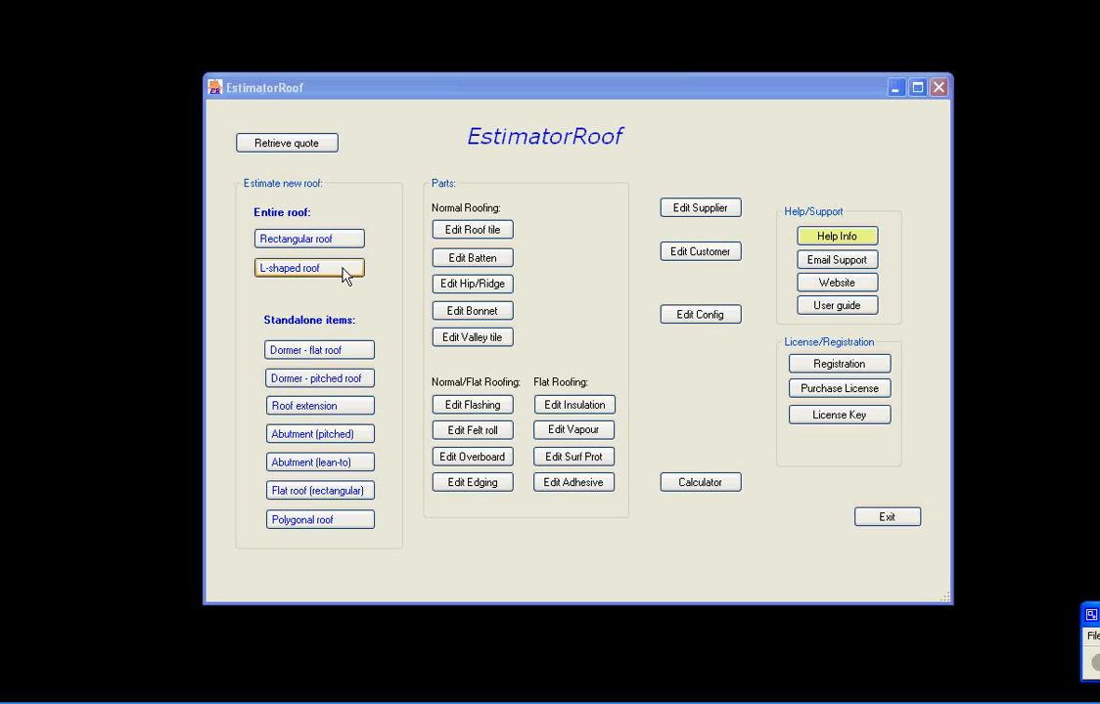
Start a new L-shaped roof estimate and assign the fourth customer record to it.
{"action": "left_click", "coordinate": [309, 268]}
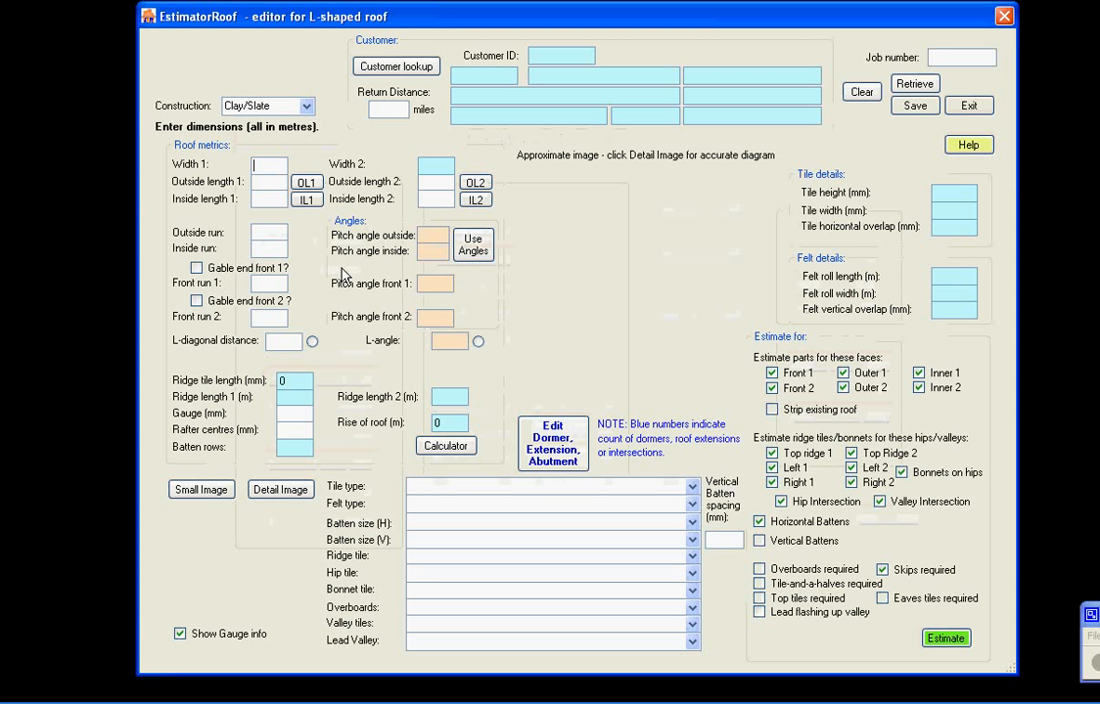
{"action": "left_click", "coordinate": [384, 66]}
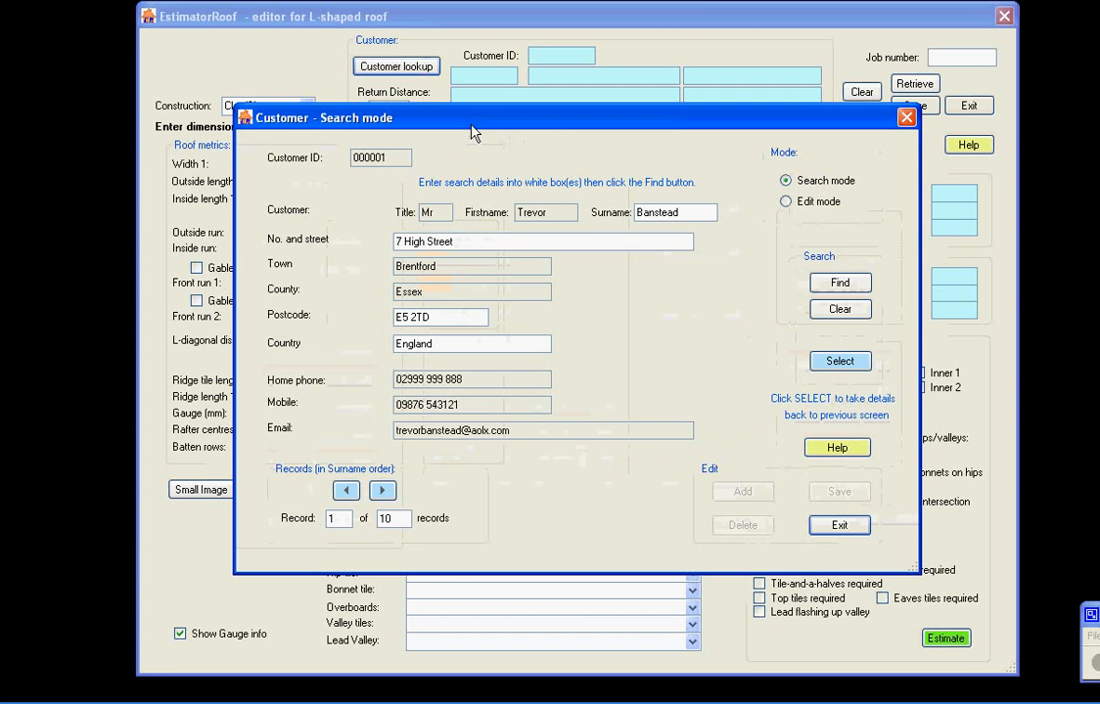
{"action": "left_click", "coordinate": [383, 491]}
{"action": "left_click", "coordinate": [382, 491]}
{"action": "left_click", "coordinate": [383, 491]}
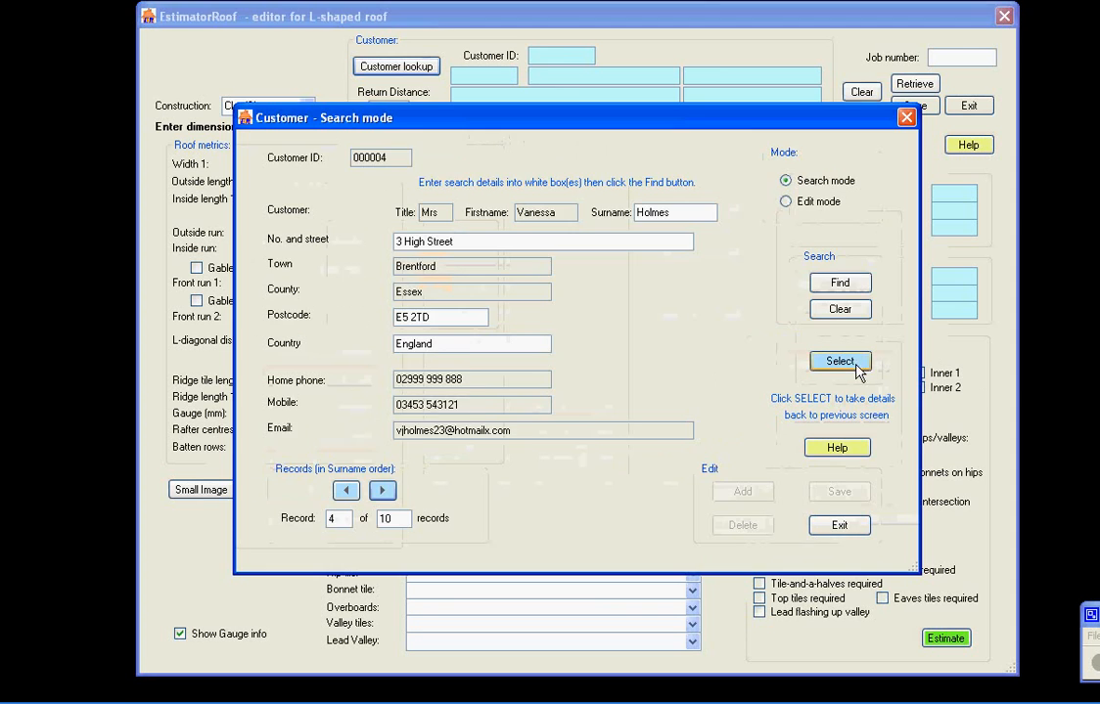
{"action": "left_click", "coordinate": [834, 361]}
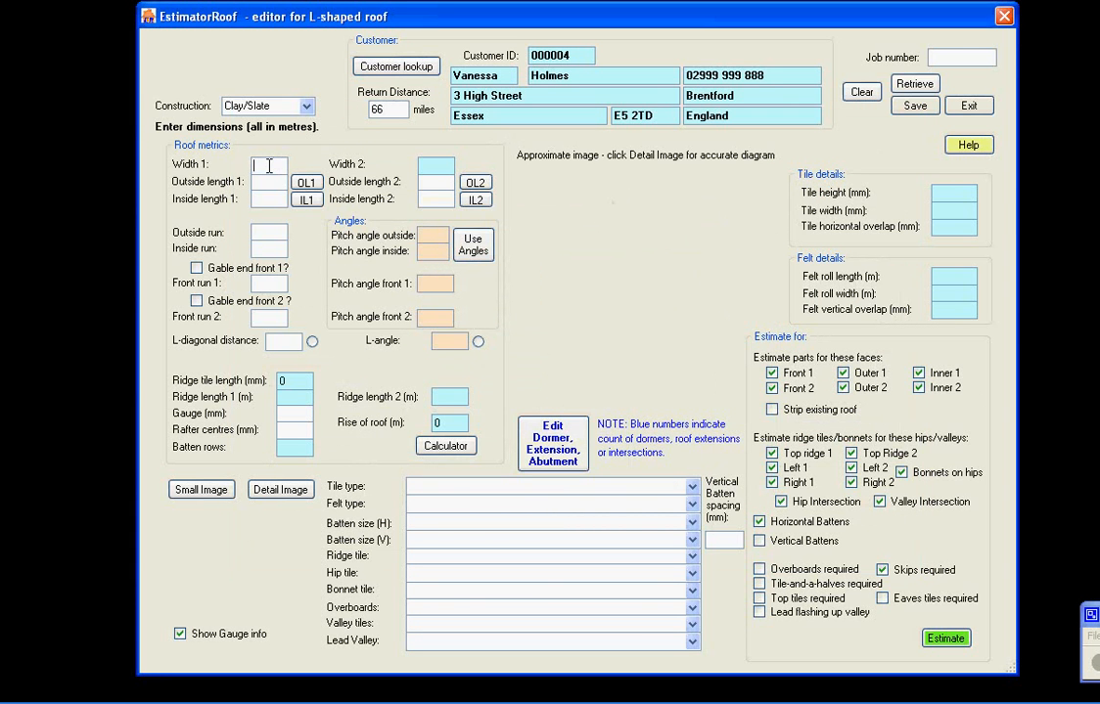
Set width 1 to 5 m, both outside lengths to 18.2 m and both inside lengths to 13.2 m.
{"action": "type", "text": "5"}
{"action": "left_click", "coordinate": [270, 182]}
{"action": "type", "text": "13"}
{"action": "left_click", "coordinate": [440, 184]}
{"action": "left_click", "coordinate": [434, 198]}
Set the outside and inside runs to 3.27 m, both front runs to 4.14 m, and the L-angle to 90.
{"action": "left_click", "coordinate": [271, 231]}
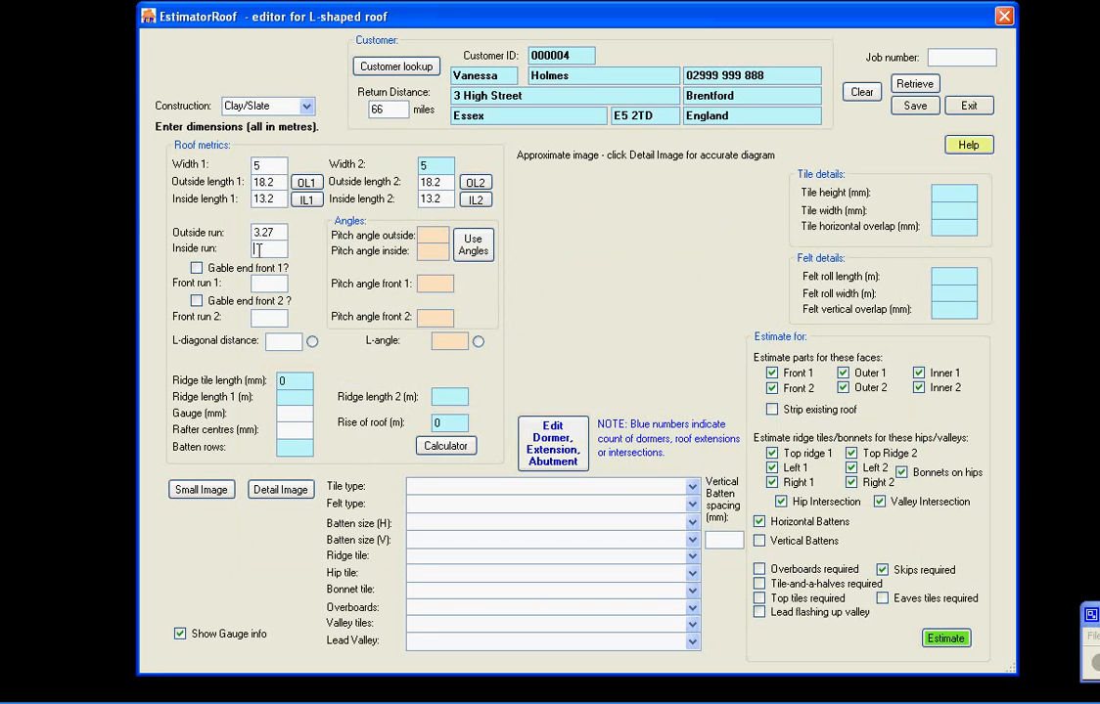
{"action": "left_click", "coordinate": [259, 250]}
{"action": "type", "text": "3.27"}
{"action": "left_click", "coordinate": [270, 284]}
{"action": "type", "text": "4.14"}
{"action": "left_click", "coordinate": [267, 318]}
{"action": "type", "text": "4.14"}
{"action": "left_click", "coordinate": [477, 342]}
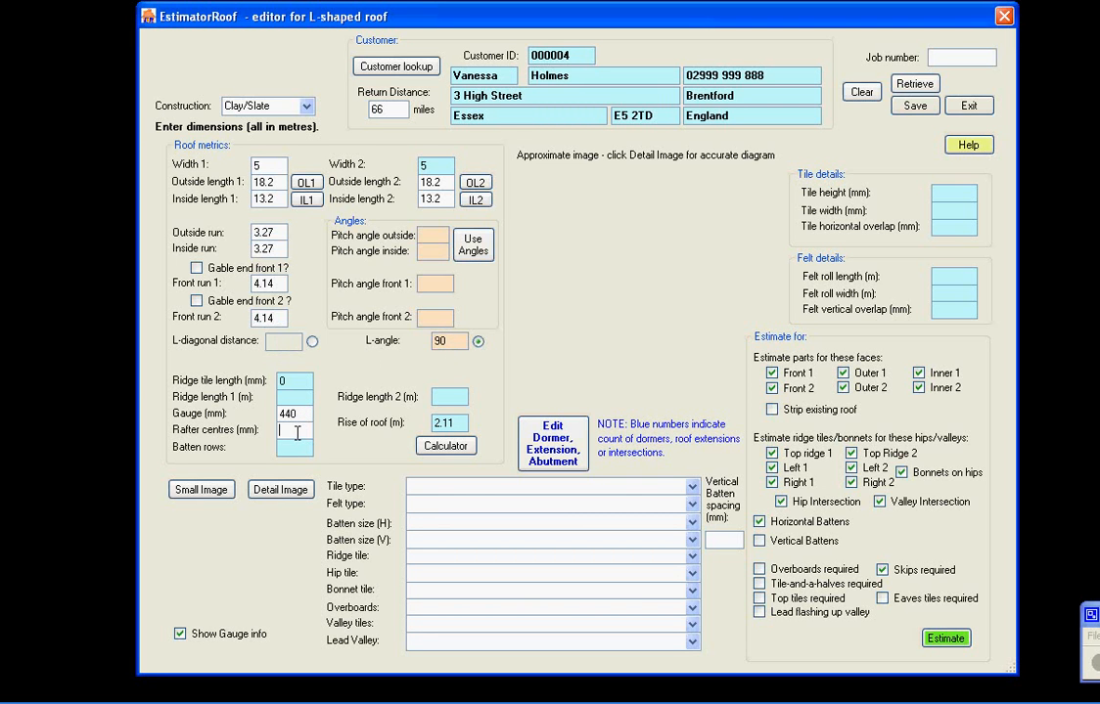
Set the gauge to 430 mm and the rafter centres to 440 mm, and draw the small roof image.
{"action": "left_click_drag", "start_coordinate": [299, 413], "coordinate": [250, 421]}
{"action": "type", "text": "430"}
{"action": "left_click", "coordinate": [208, 492]}
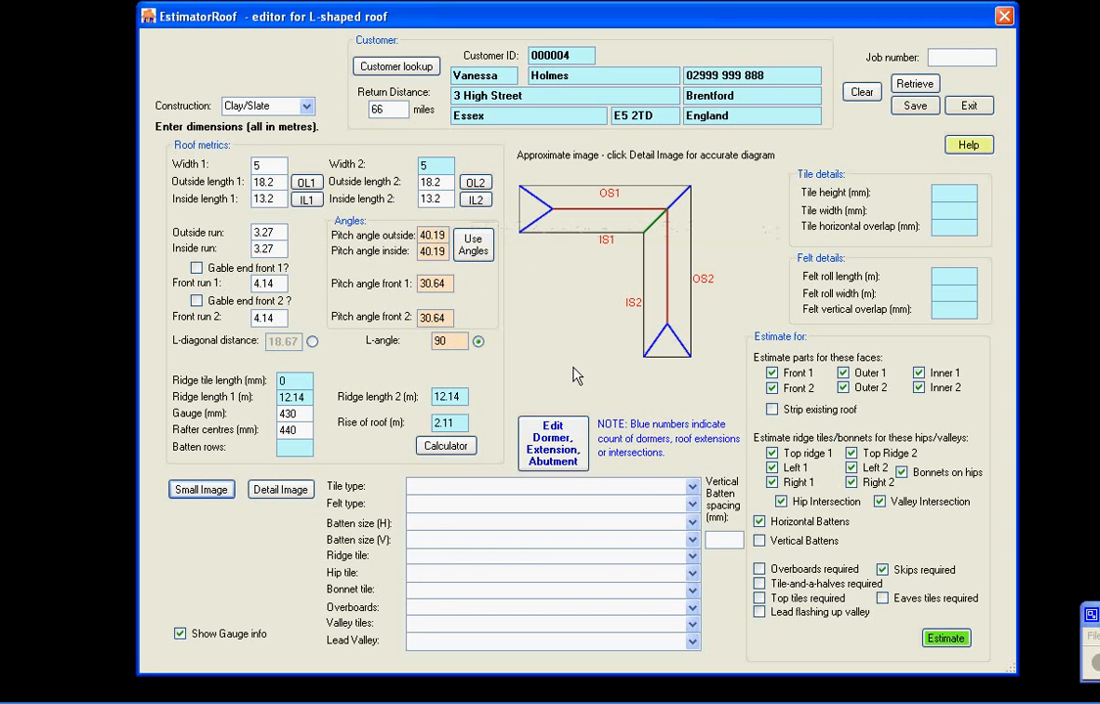
Choose Decra Elegance tiles, Buildfix Daltex Roof TX Roofing Felt 1m x 50m, and 19 x 38mm horizontal battens.
{"action": "left_click", "coordinate": [513, 486]}
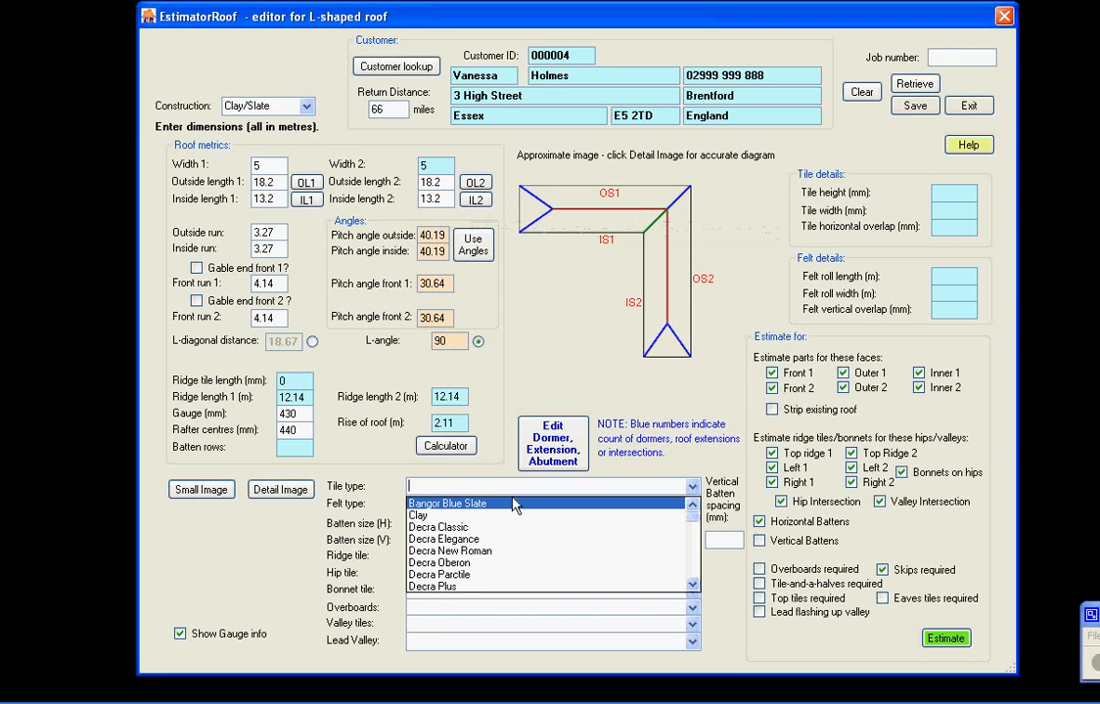
{"action": "left_click", "coordinate": [489, 539]}
{"action": "left_click", "coordinate": [518, 503]}
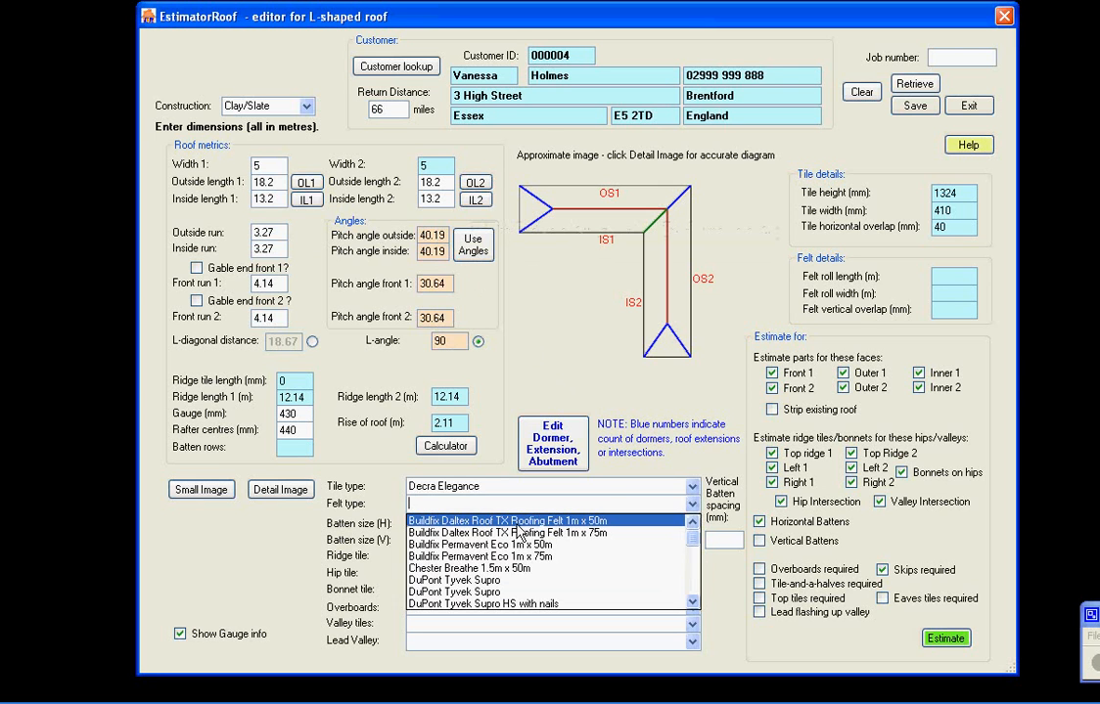
{"action": "left_click", "coordinate": [515, 525]}
{"action": "left_click", "coordinate": [548, 524]}
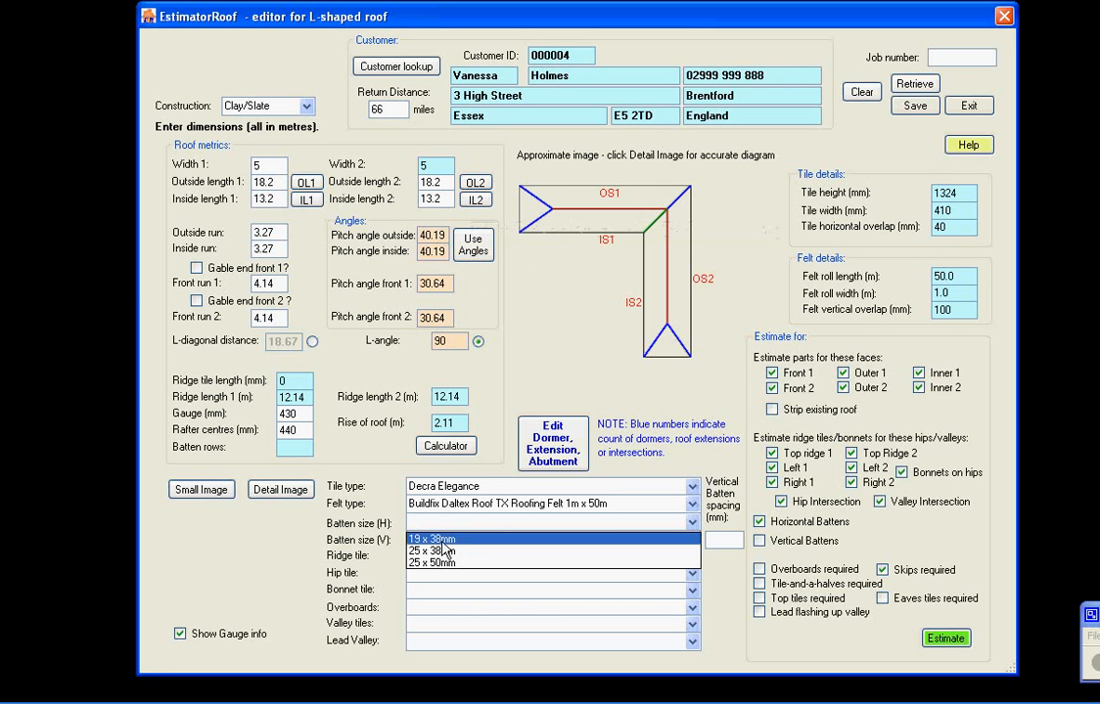
{"action": "left_click", "coordinate": [441, 541]}
Choose Decra Classic B-Ridge/Hip for the ridge, Decra Classic D-Ridge/Hip for the hips, and Marley Clay Kent Bonnet 50 - 60 deg bonnets.
{"action": "left_click", "coordinate": [504, 555]}
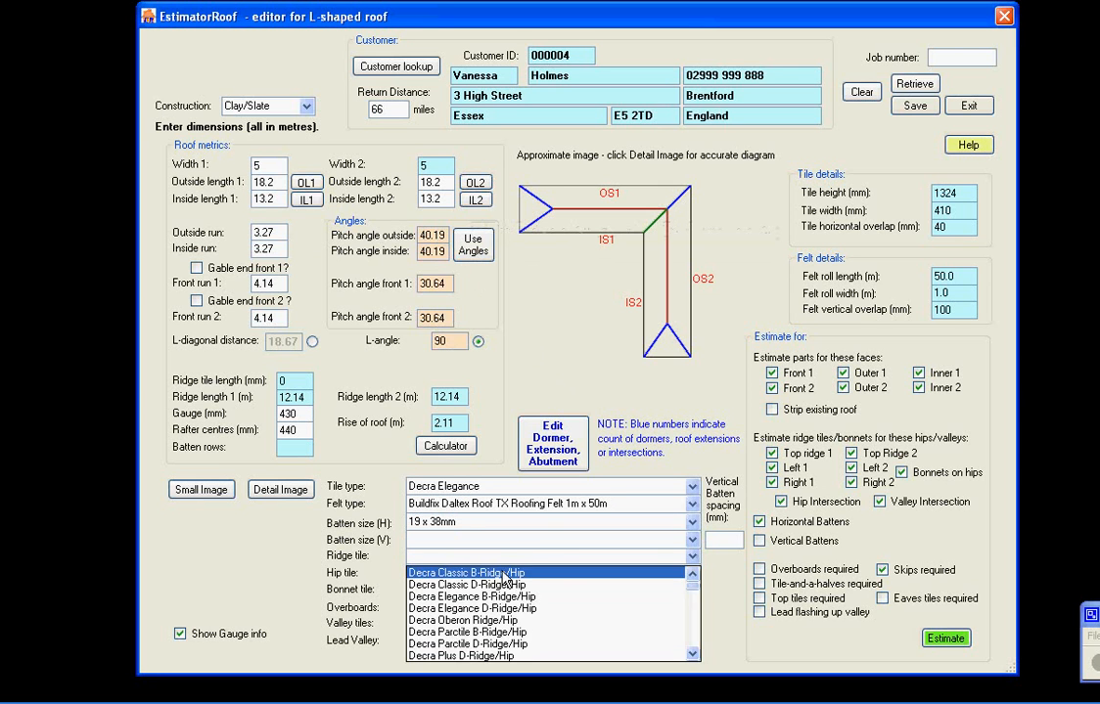
{"action": "left_click", "coordinate": [504, 575]}
{"action": "left_click", "coordinate": [641, 574]}
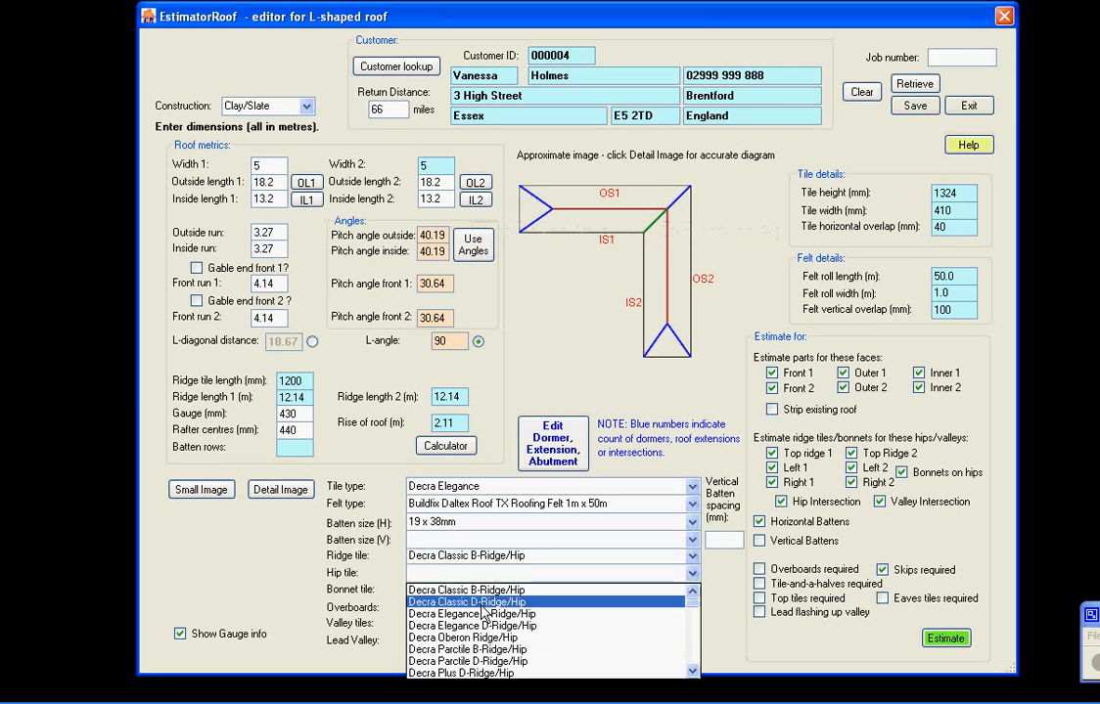
{"action": "left_click", "coordinate": [482, 603]}
{"action": "left_click", "coordinate": [641, 590]}
{"action": "left_click", "coordinate": [587, 608]}
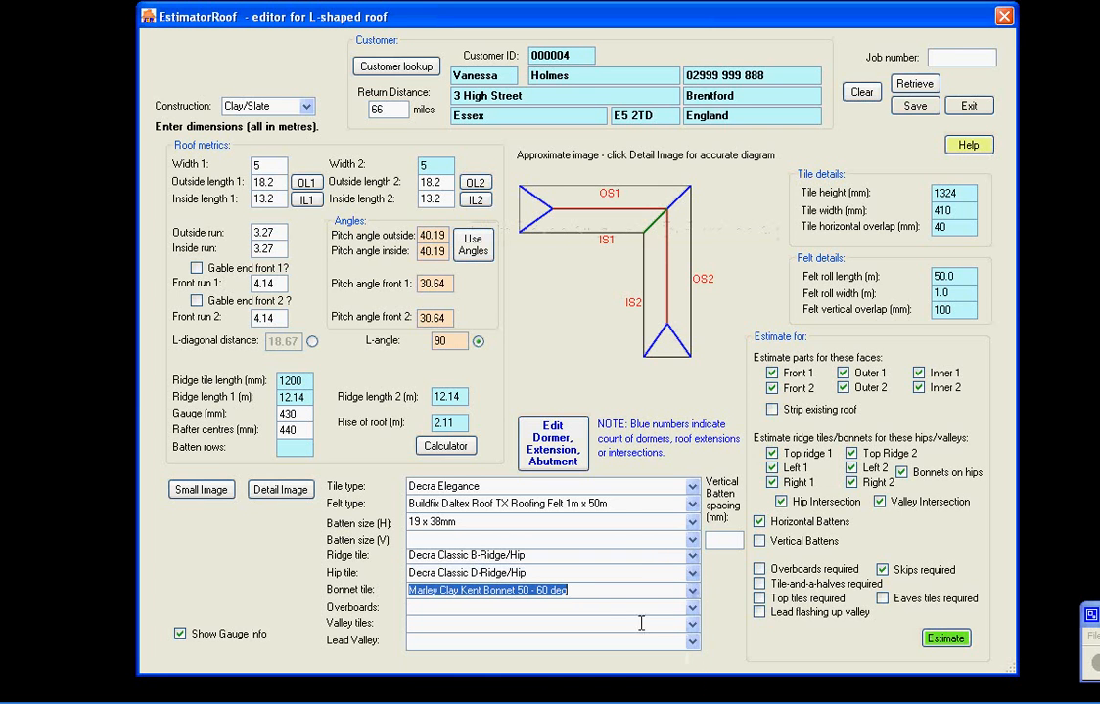
Choose Marley Plain Clay Valley Tile 30 - 50 deg for the valley tiles and Lead Code 4 150mm X 3M Roll for the lead valley.
{"action": "left_click", "coordinate": [692, 629]}
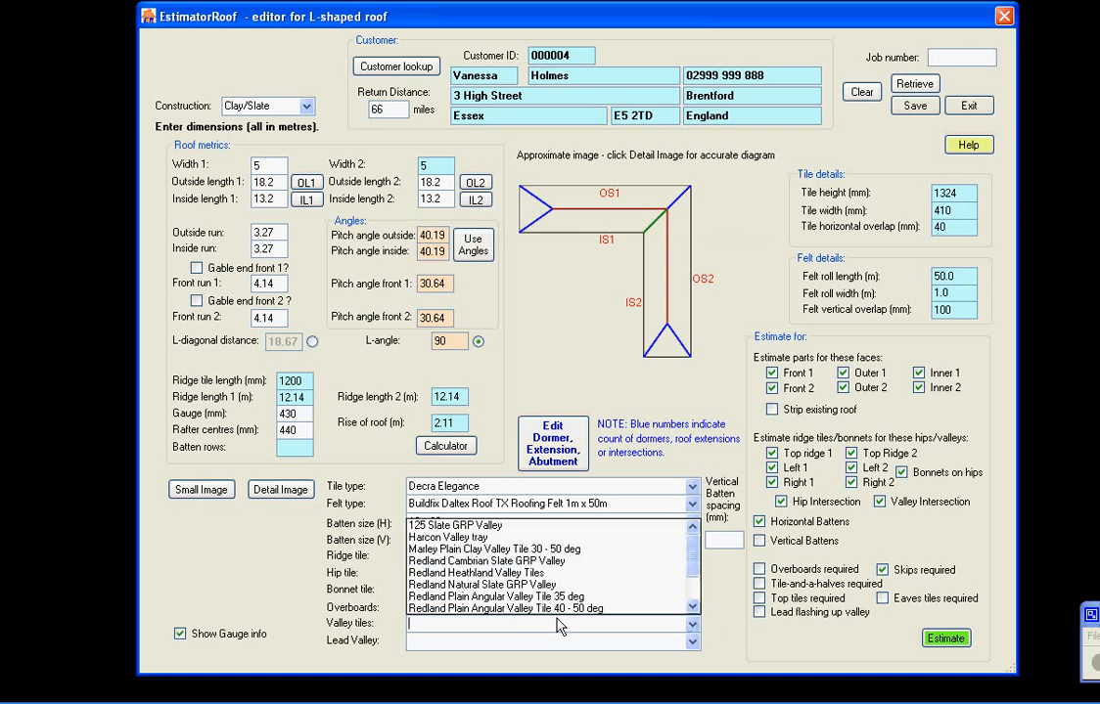
{"action": "left_click", "coordinate": [494, 549]}
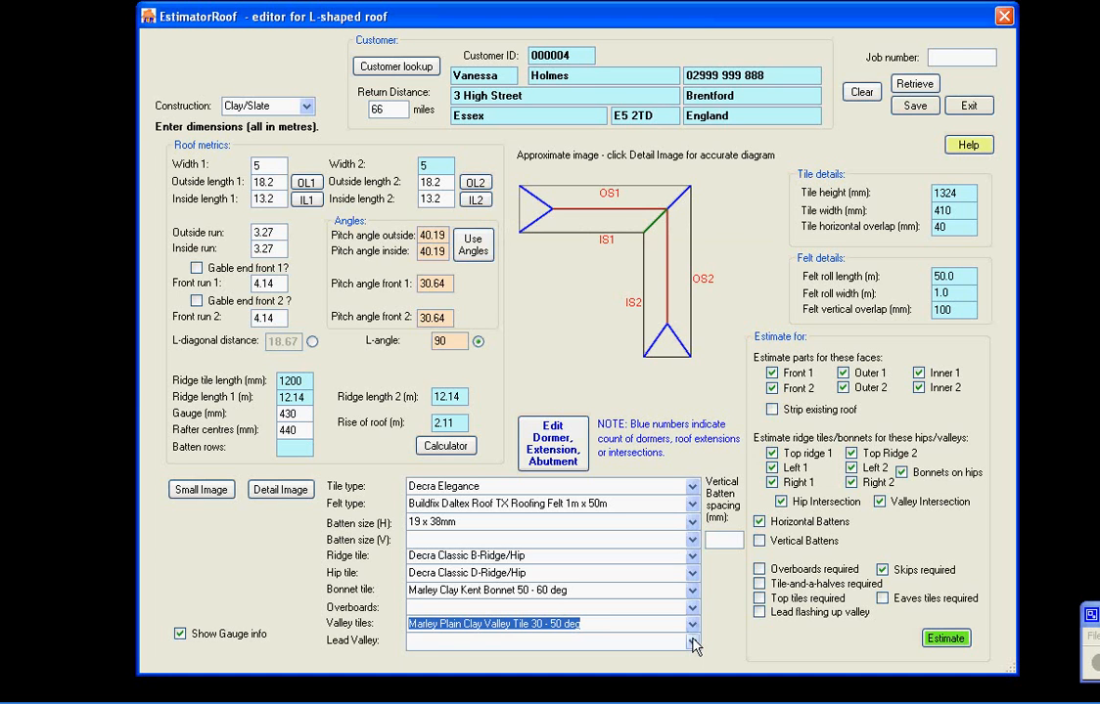
{"action": "left_click", "coordinate": [692, 642]}
{"action": "left_click", "coordinate": [467, 481]}
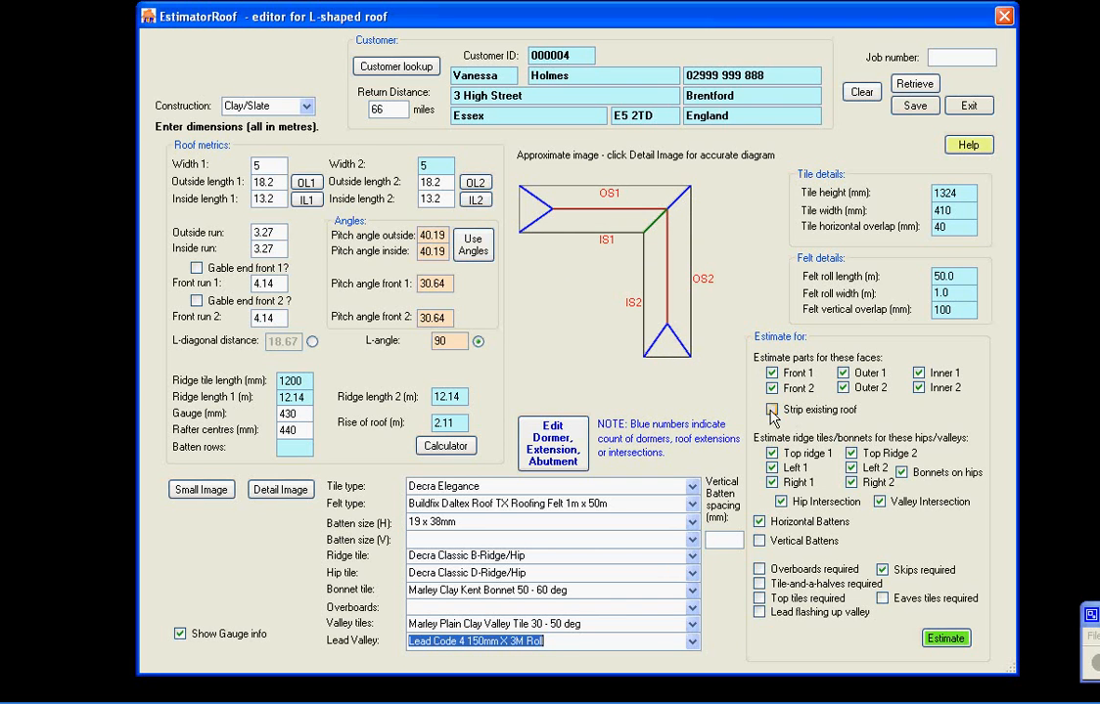
Include stripping the existing roof and lead flashing up the valley, and calculate the estimate.
{"action": "left_click", "coordinate": [772, 409]}
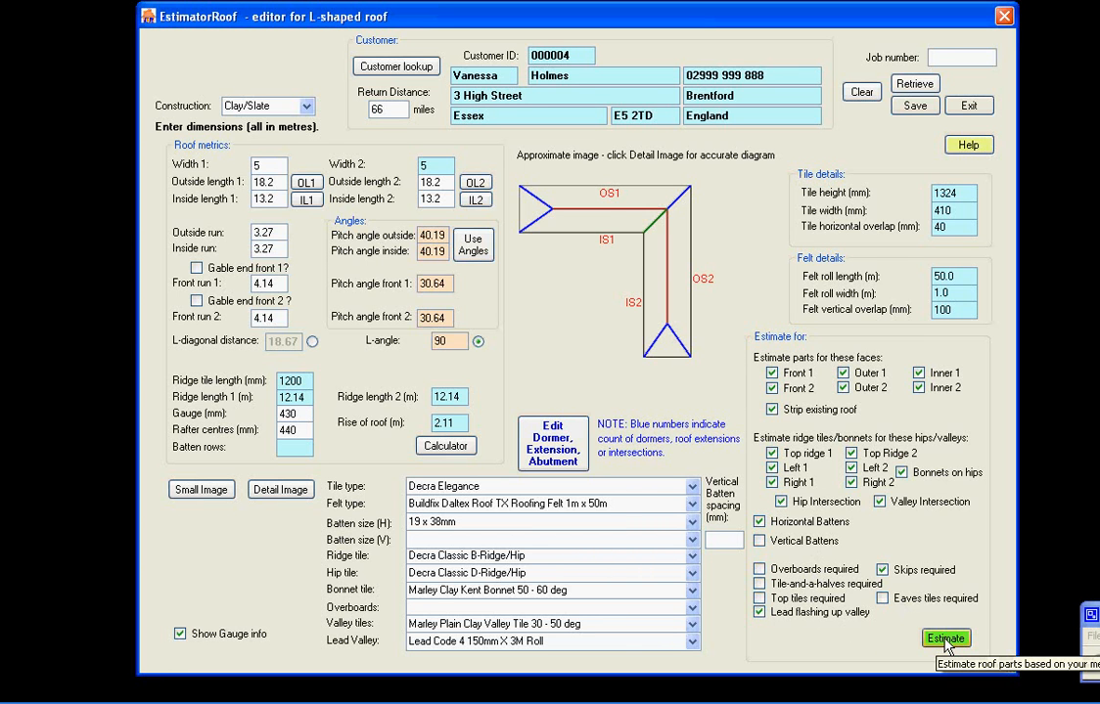
{"action": "left_click", "coordinate": [945, 639]}
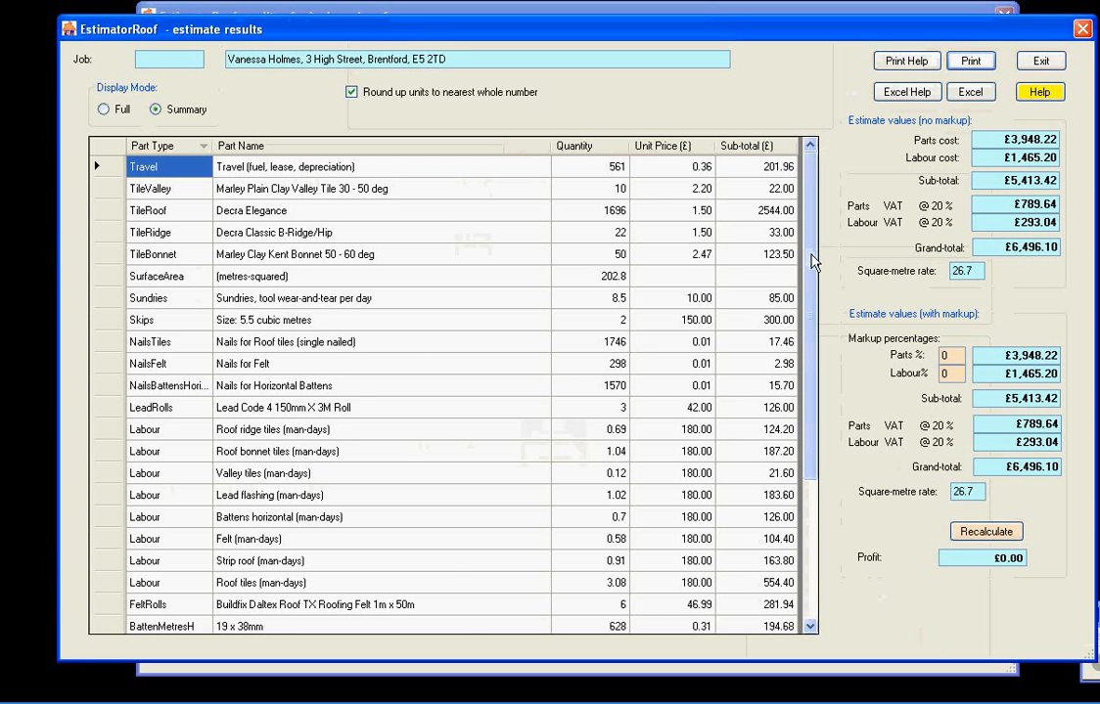
Review the parts, labour, gauge and comment rows of the estimate results, and return to the roof editor.
{"action": "scroll", "coordinate": [811, 262], "scroll_direction": "down", "scroll_amount": 1}
{"action": "scroll", "coordinate": [811, 263], "scroll_direction": "up", "scroll_amount": 1}
{"action": "left_click", "coordinate": [808, 580]}
{"action": "scroll", "coordinate": [807, 580], "scroll_direction": "down", "scroll_amount": 2}
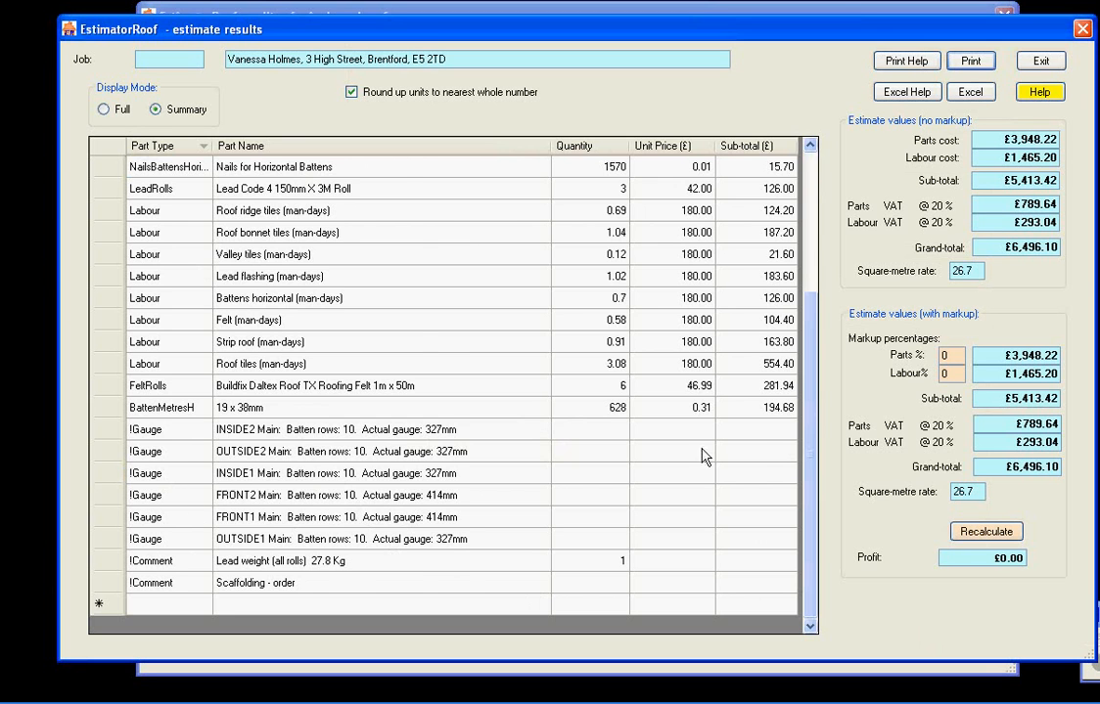
{"action": "scroll", "coordinate": [820, 360], "scroll_direction": "up", "scroll_amount": 1}
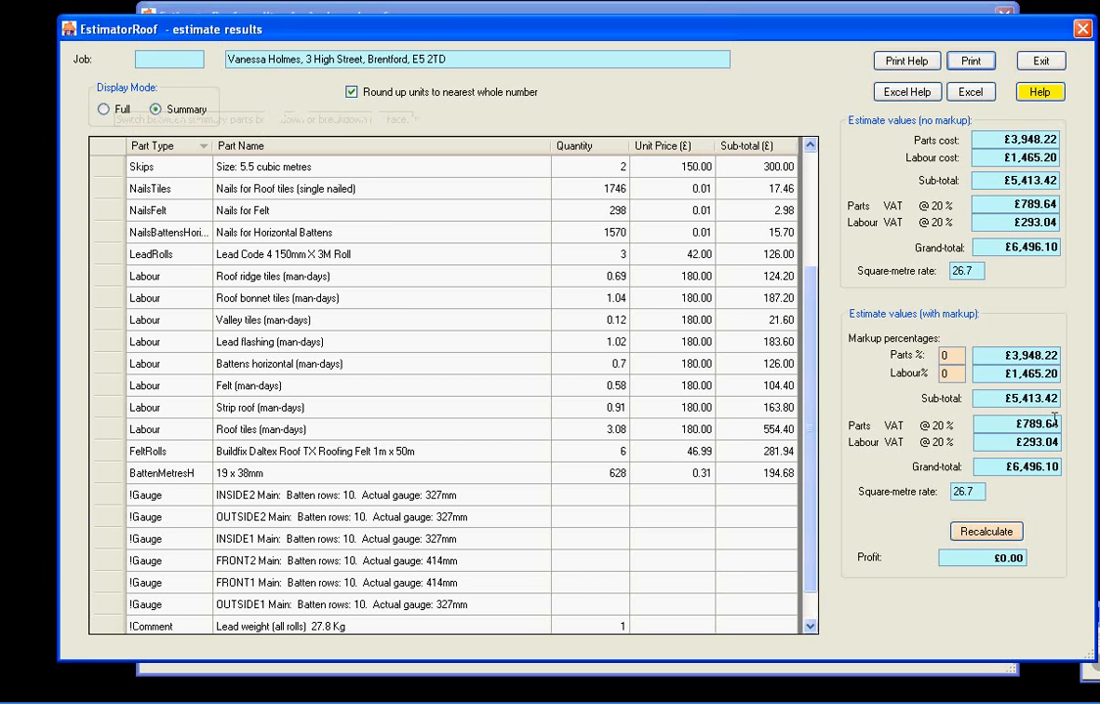
{"action": "left_click", "coordinate": [1041, 61]}
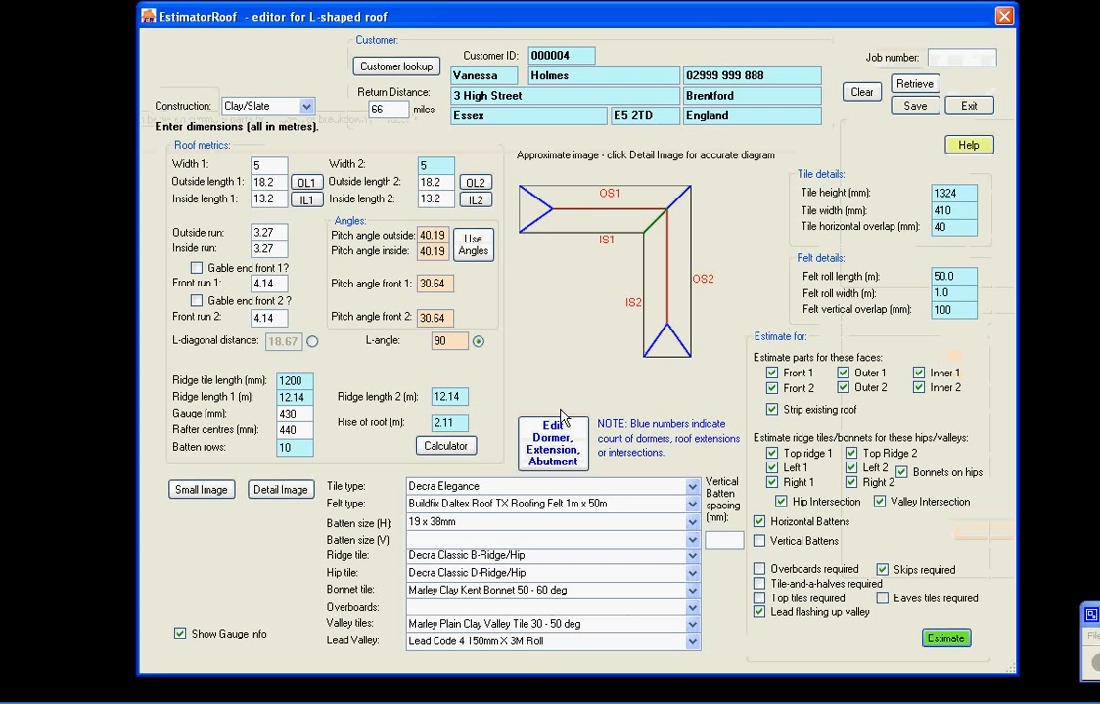